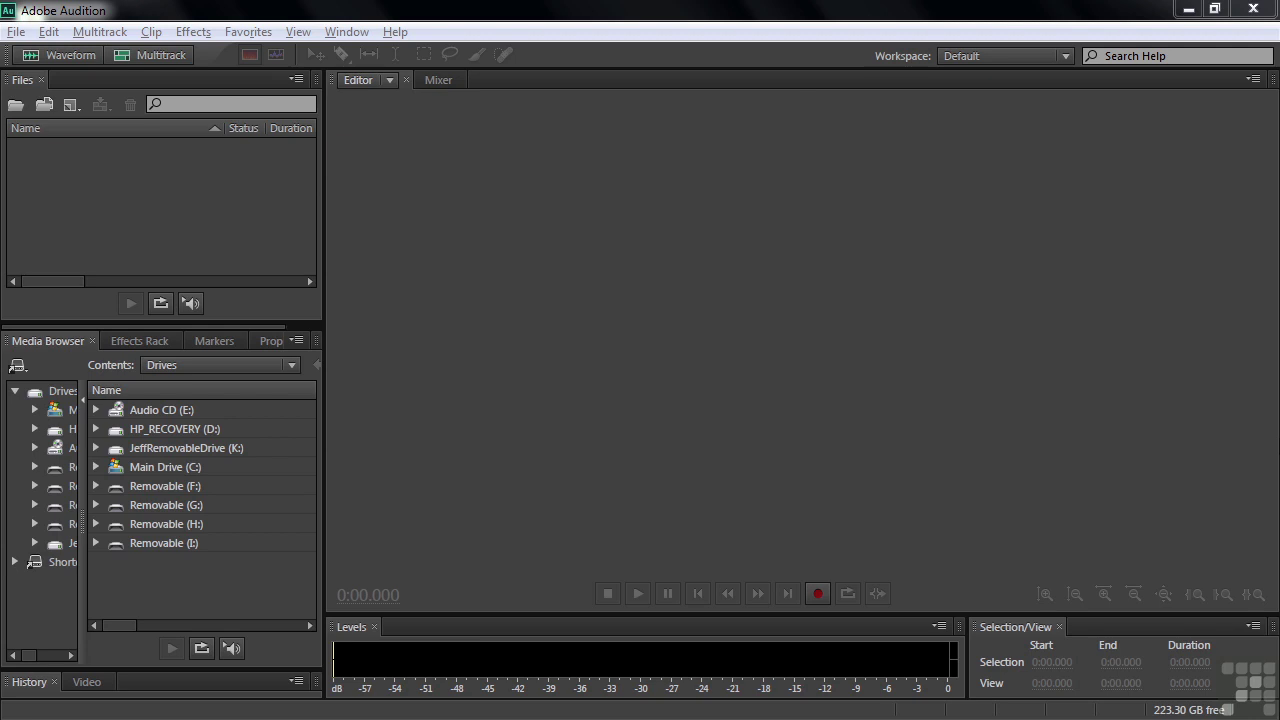
Dismiss the CD autoplay prompt and open Extract Audio from CD, listing The Road To You's 11 tracks
{"action": "key", "text": "alt+Tab"}
{"action": "key", "text": "alt+Tab"}
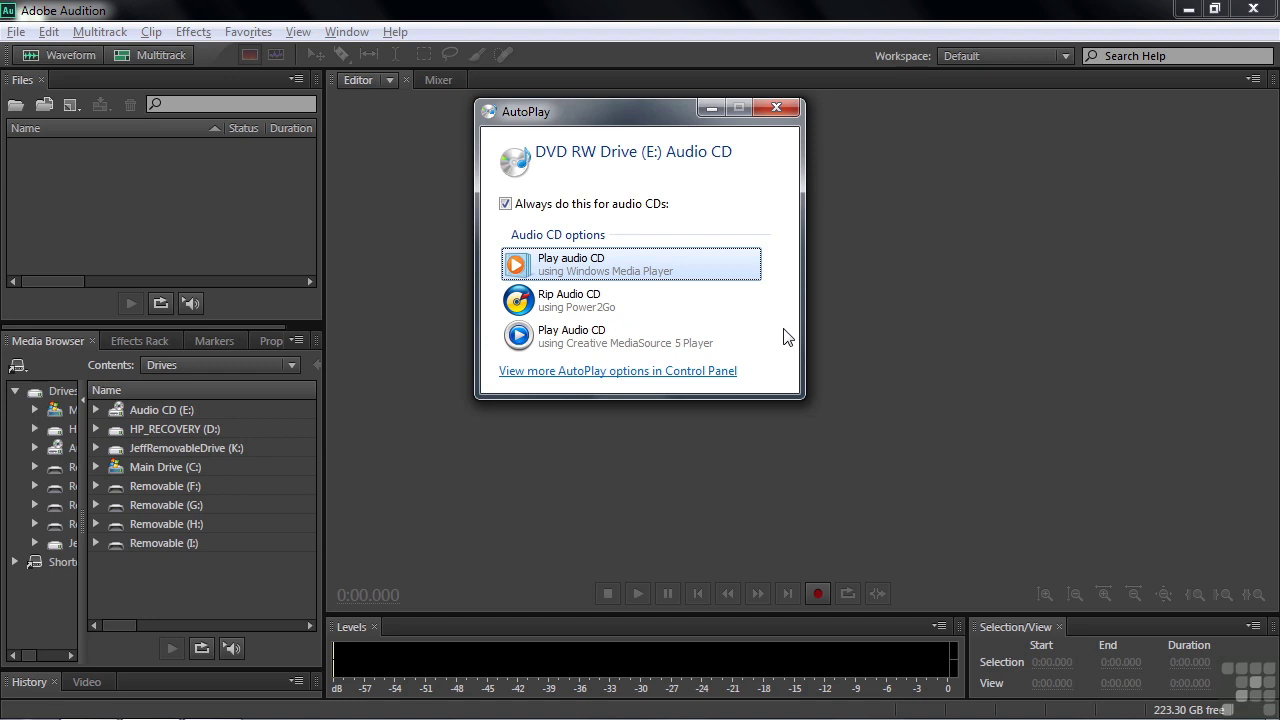
{"action": "left_click", "coordinate": [779, 107]}
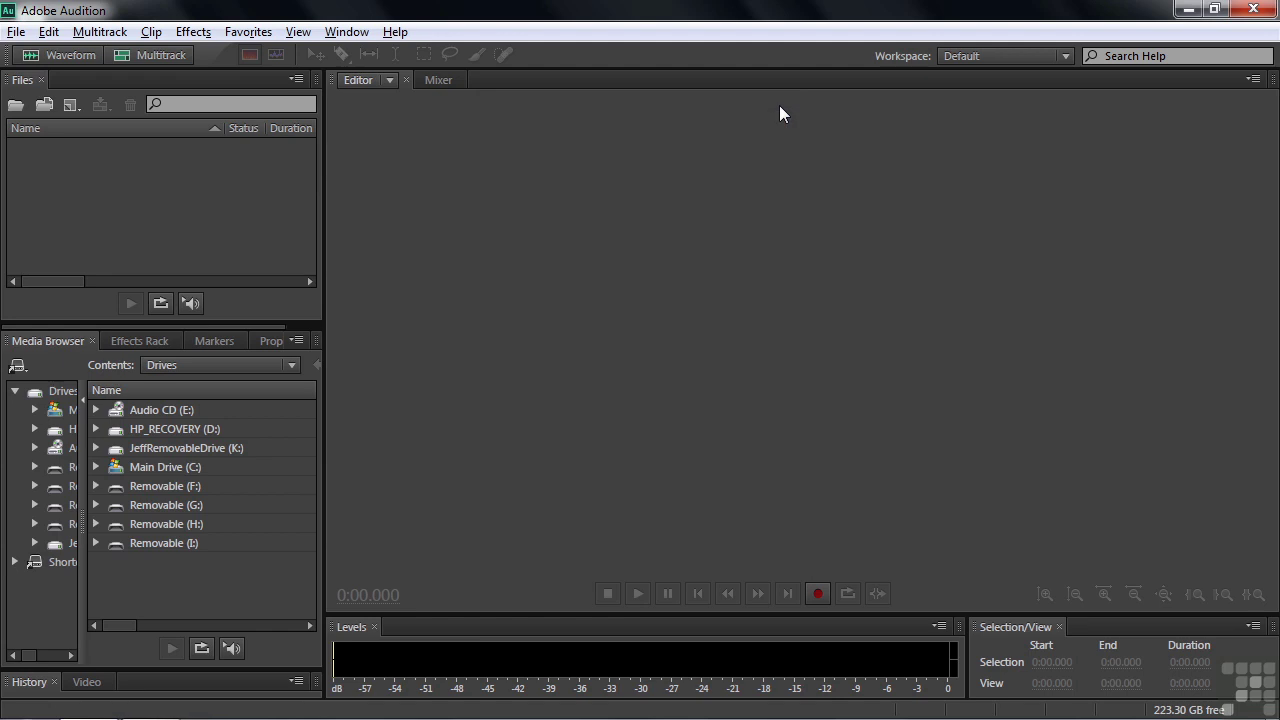
{"action": "left_click", "coordinate": [16, 31]}
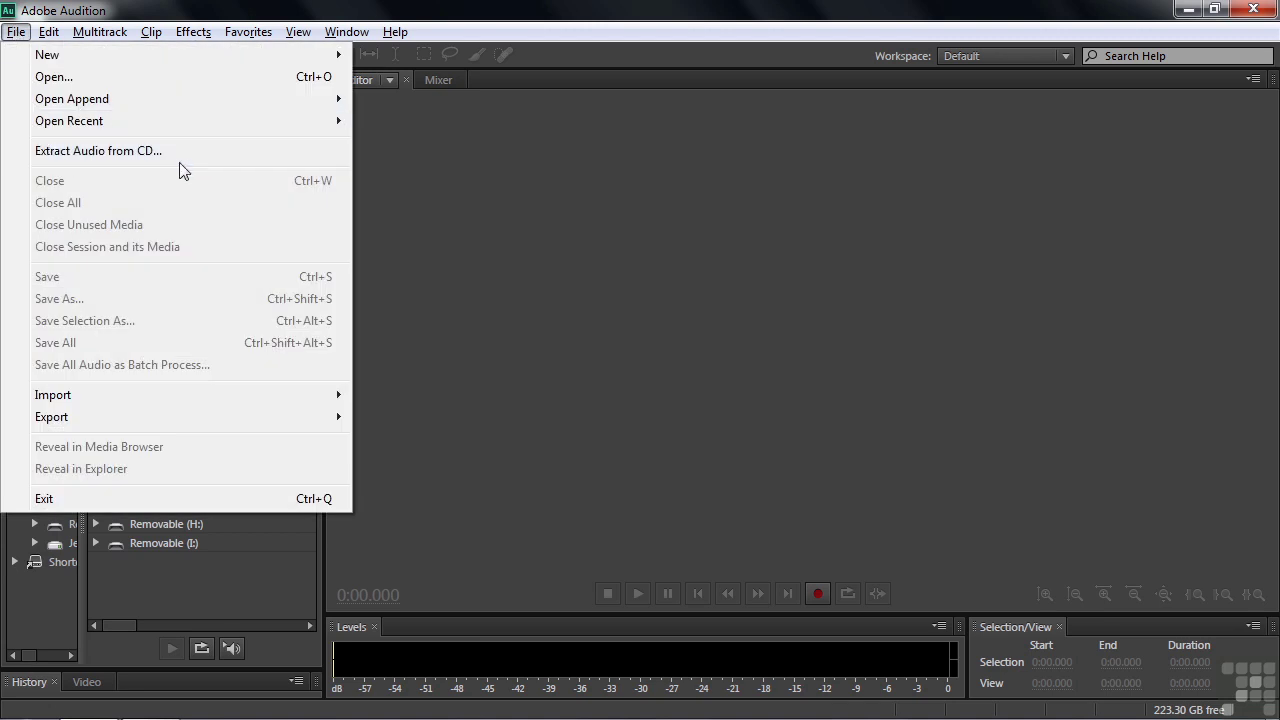
{"action": "left_click", "coordinate": [118, 153]}
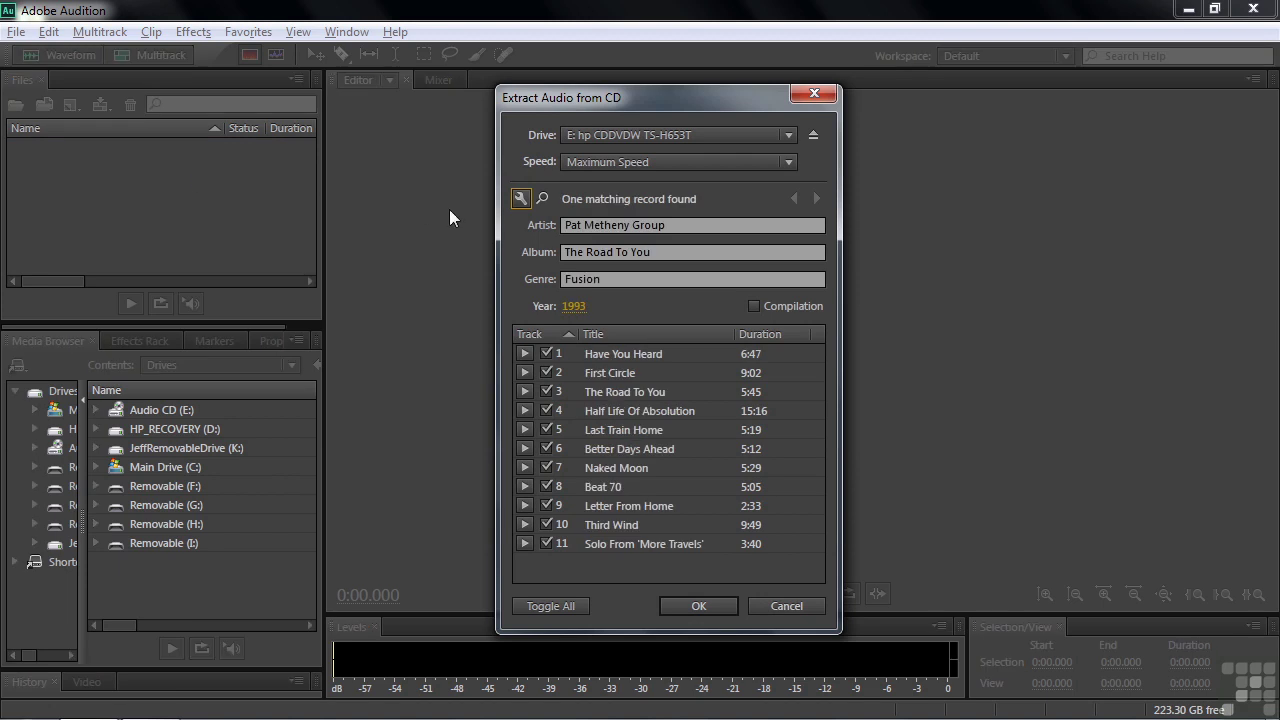
{"action": "left_click_drag", "start_coordinate": [677, 99], "coordinate": [696, 82]}
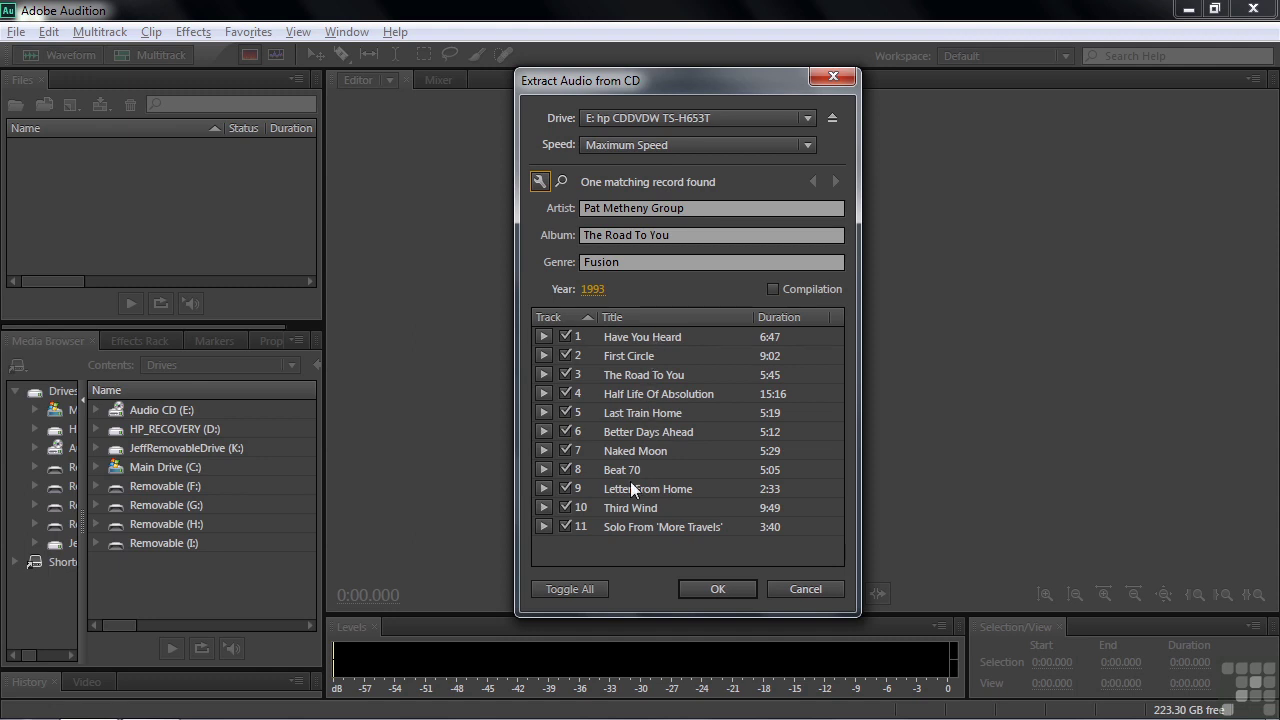
In Title Settings, change the File Name Template from %s to %d-%s
{"action": "left_click", "coordinate": [538, 181]}
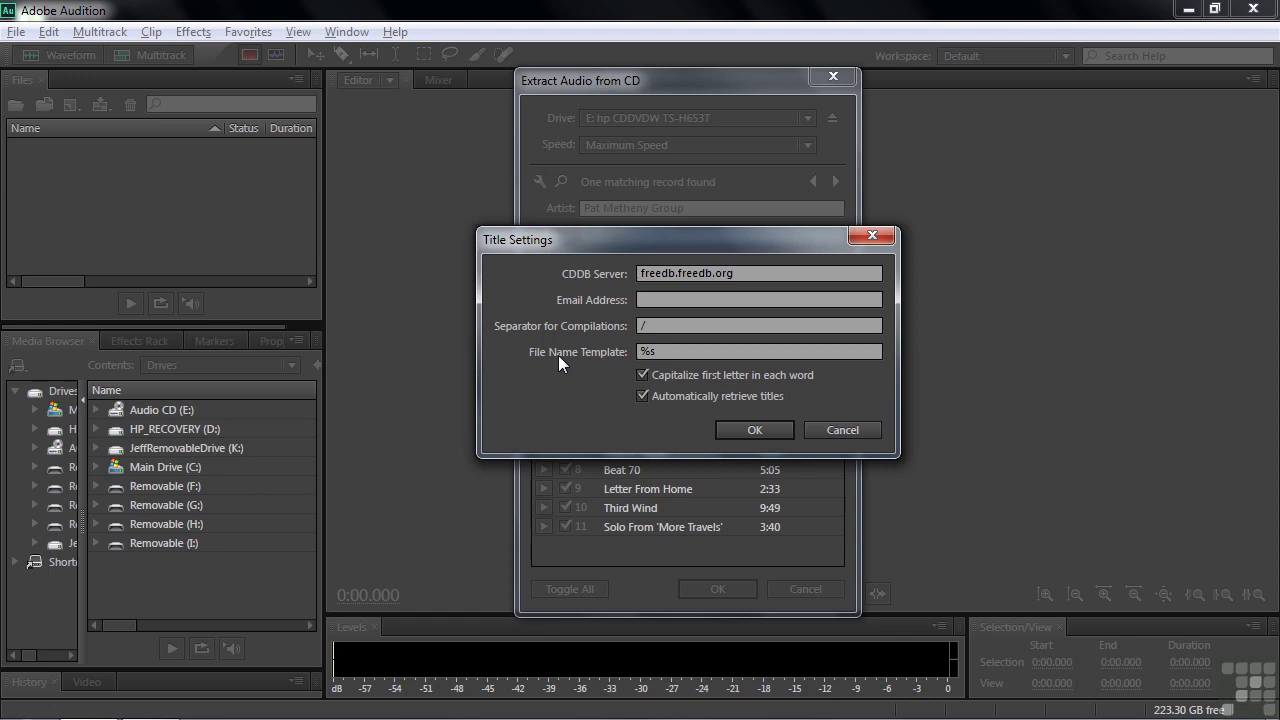
{"action": "left_click_drag", "start_coordinate": [764, 234], "coordinate": [621, 156]}
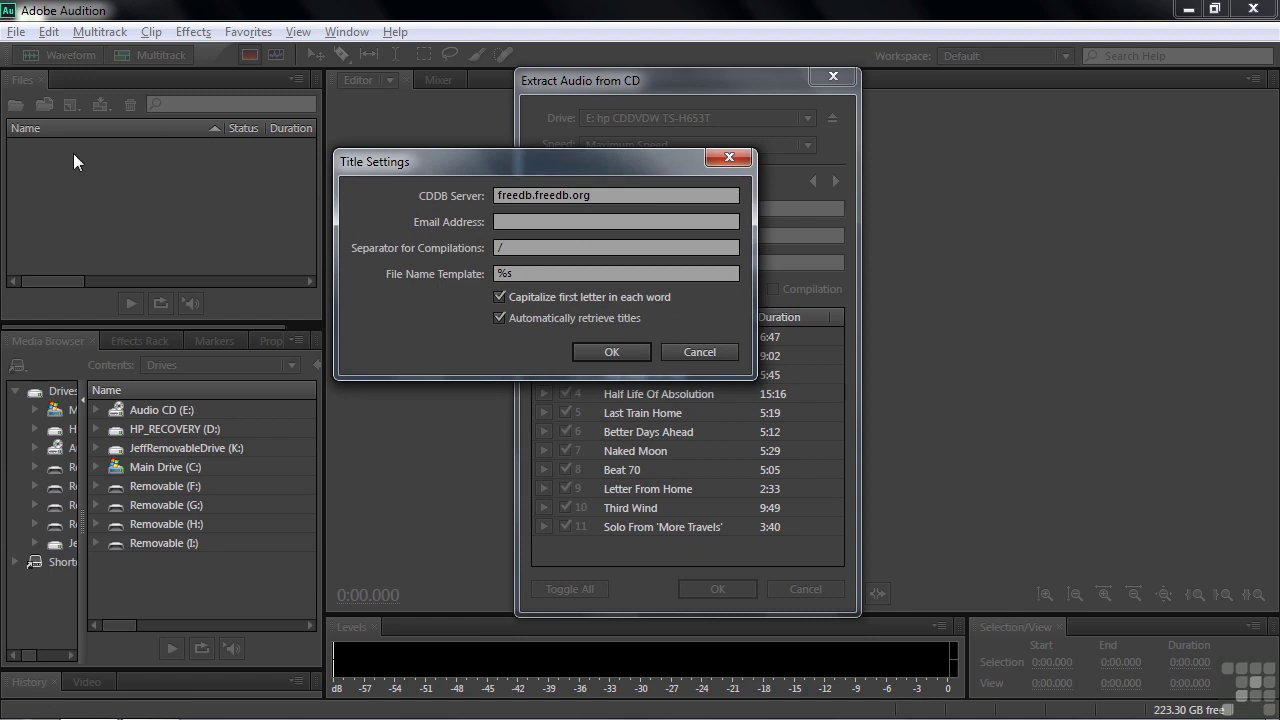
{"action": "left_click_drag", "start_coordinate": [531, 167], "coordinate": [541, 171]}
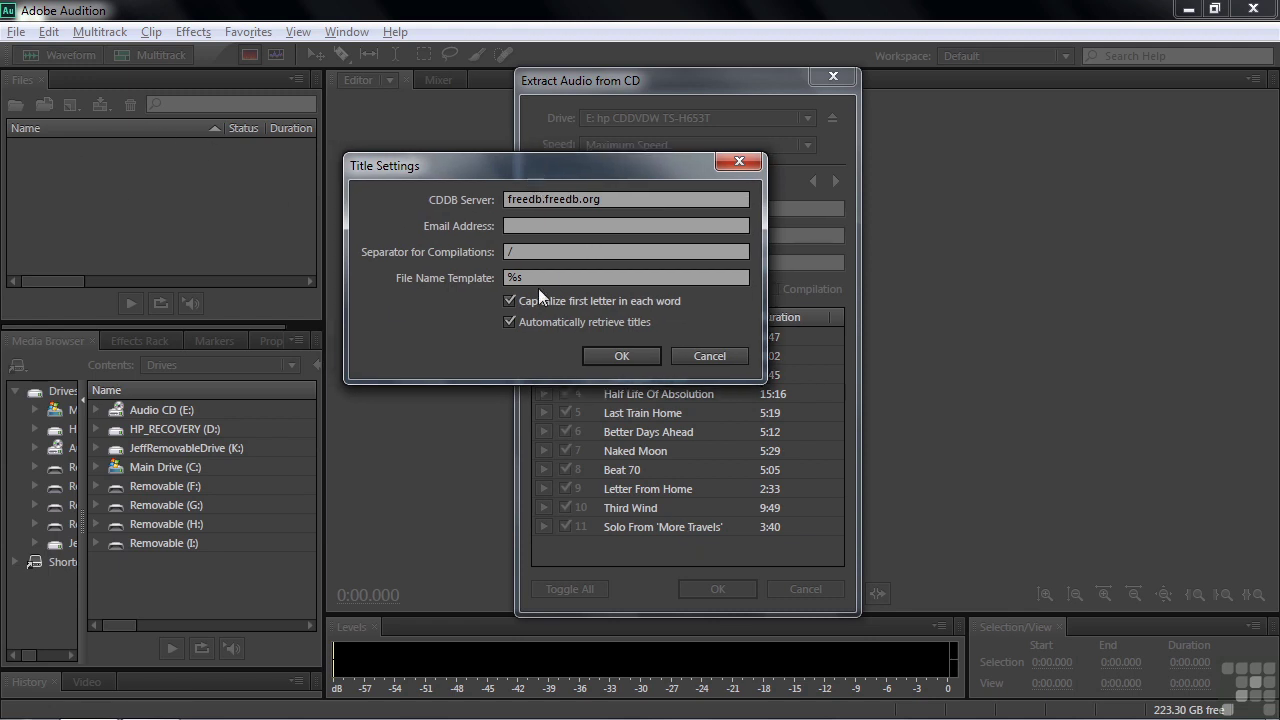
{"action": "mouse_move", "coordinate": [508, 276]}
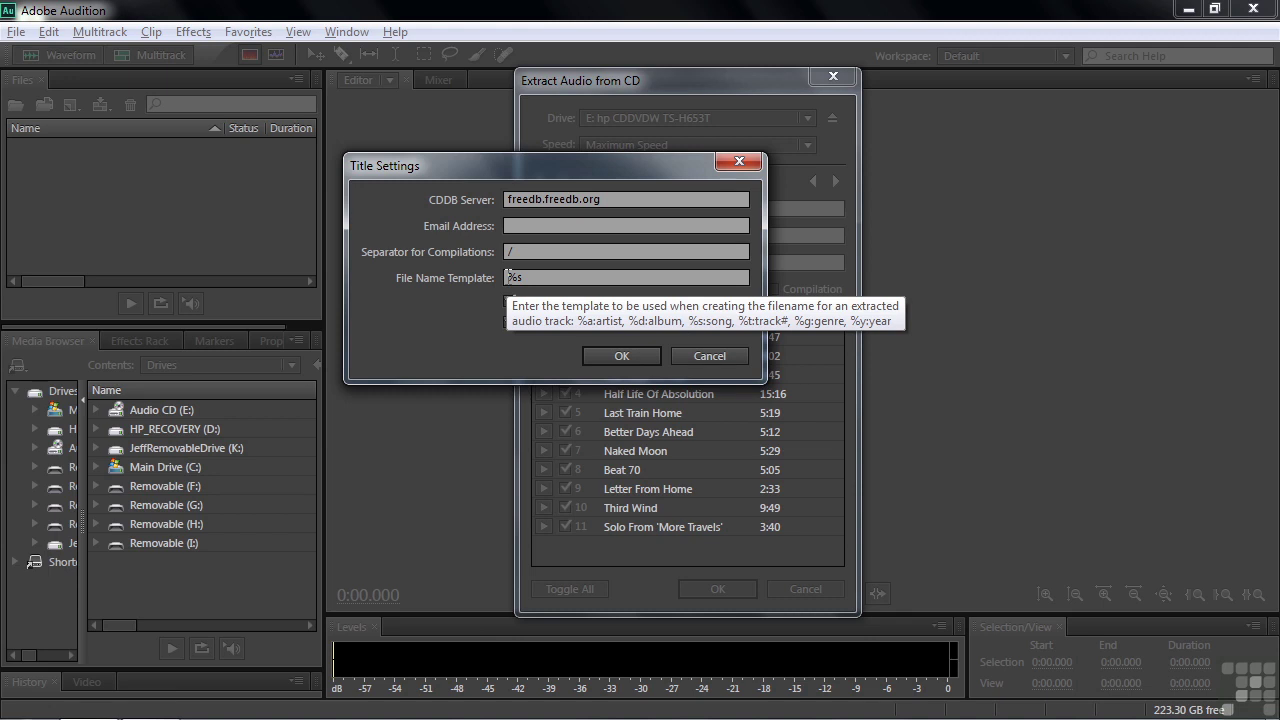
{"action": "left_click", "coordinate": [508, 277]}
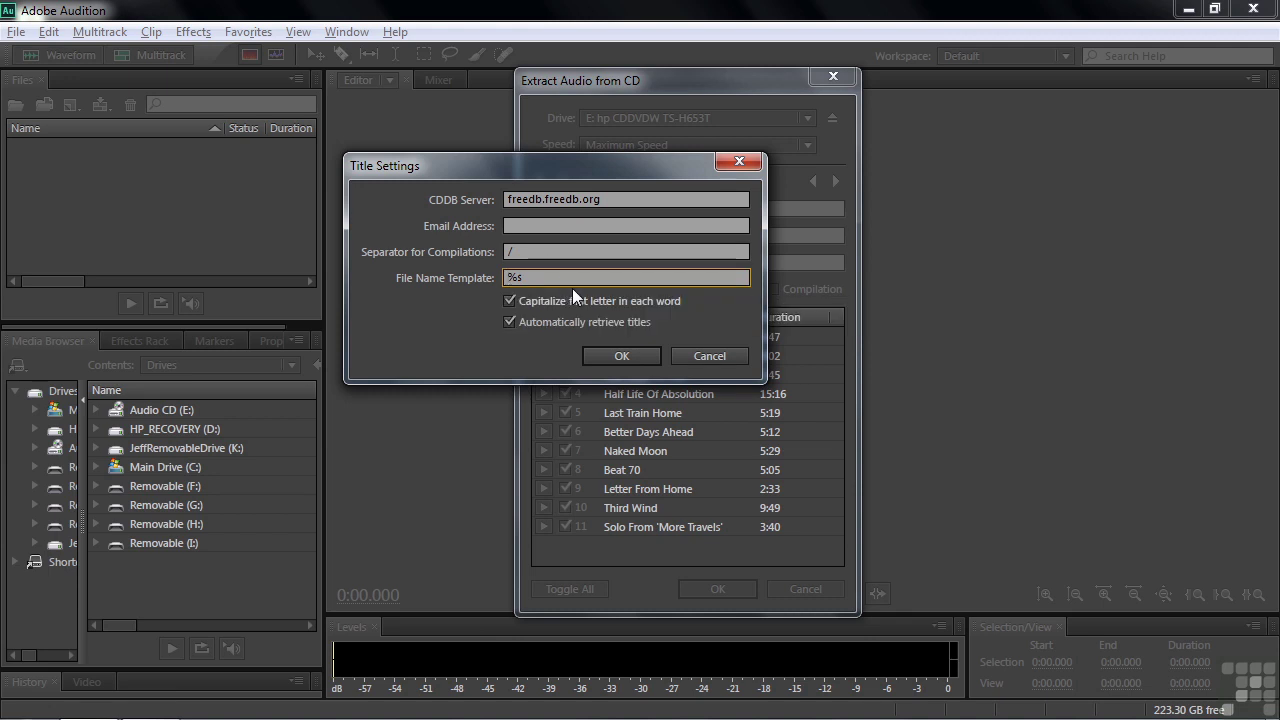
{"action": "type", "text": "%d-"}
Confirm the %d-%s template and extract only track 9, Letter From Home
{"action": "left_click", "coordinate": [617, 357]}
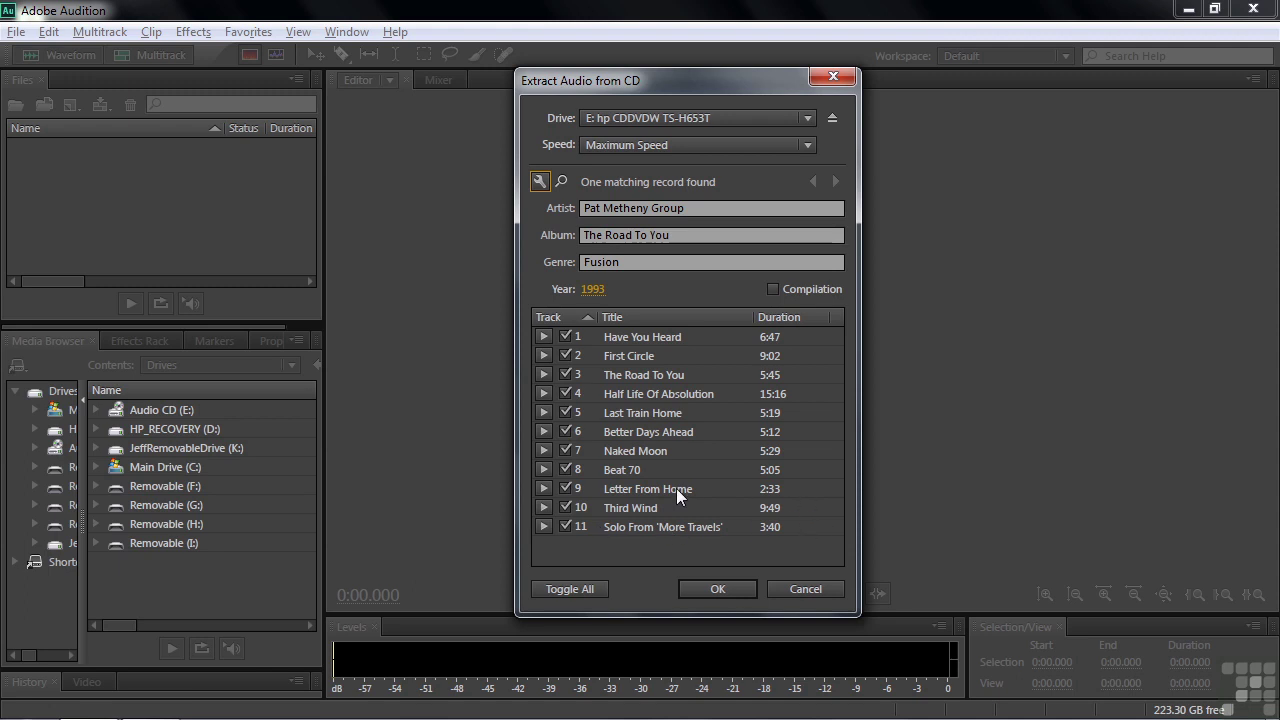
{"action": "left_click", "coordinate": [570, 589]}
{"action": "left_click", "coordinate": [565, 489]}
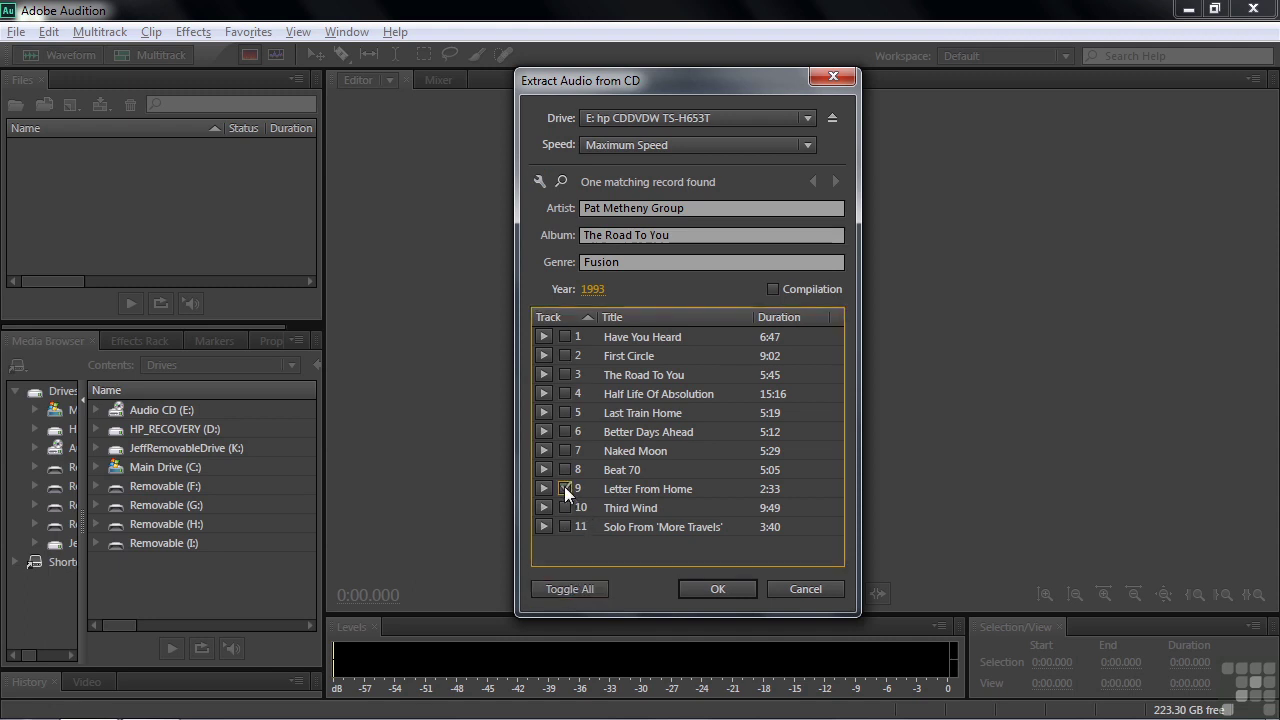
{"action": "left_click", "coordinate": [718, 589]}
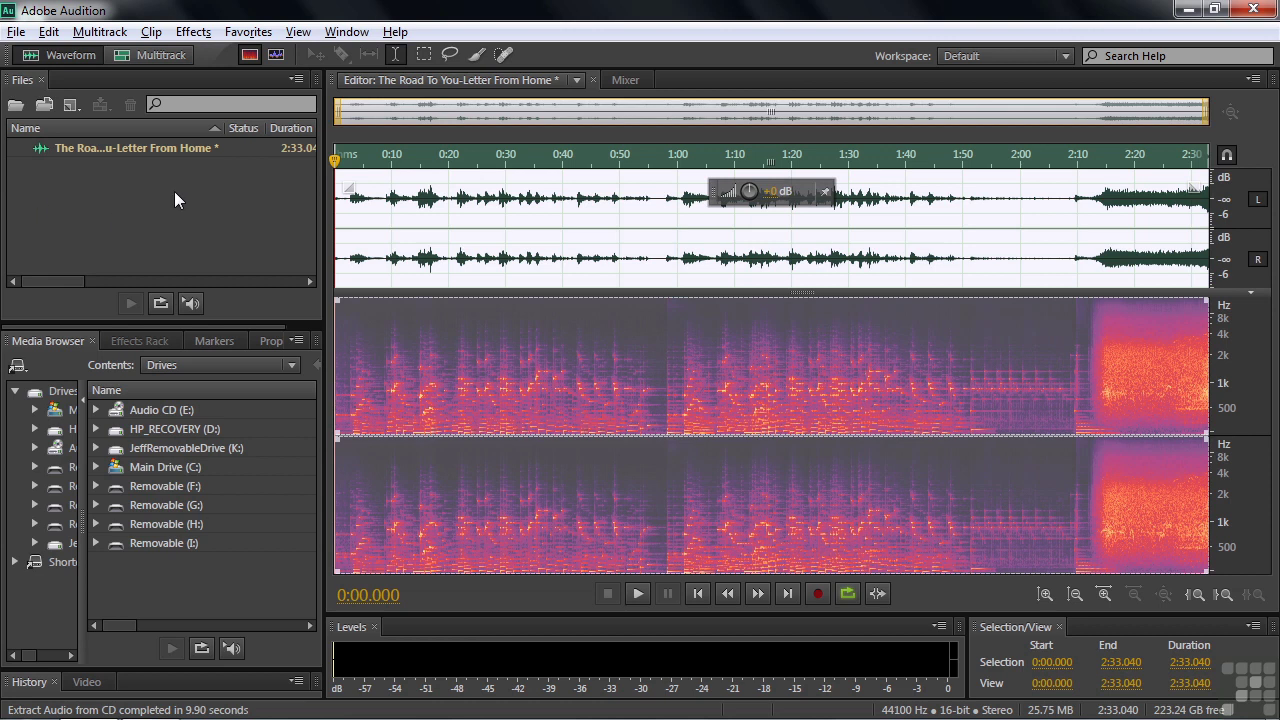
Widen the Files panel Name column to show the full file name, and set the playhead at 0:11.543
{"action": "left_click_drag", "start_coordinate": [227, 130], "coordinate": [273, 134]}
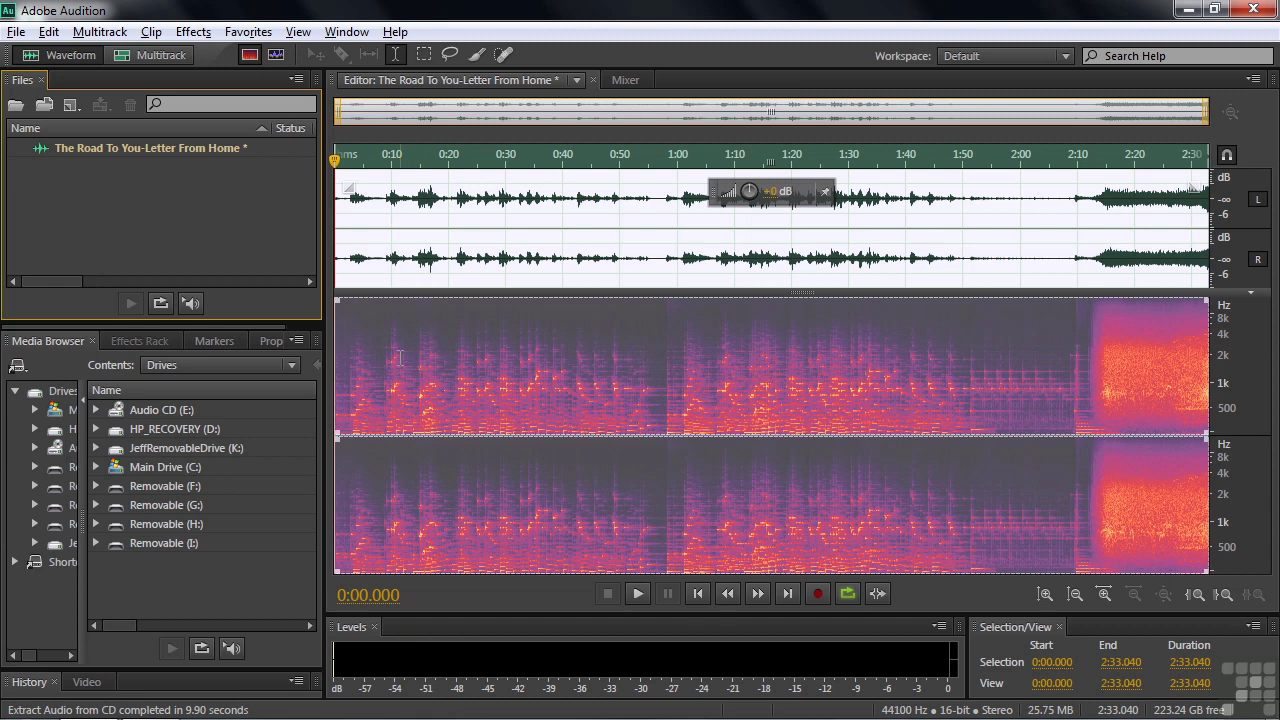
{"action": "left_click", "coordinate": [400, 360]}
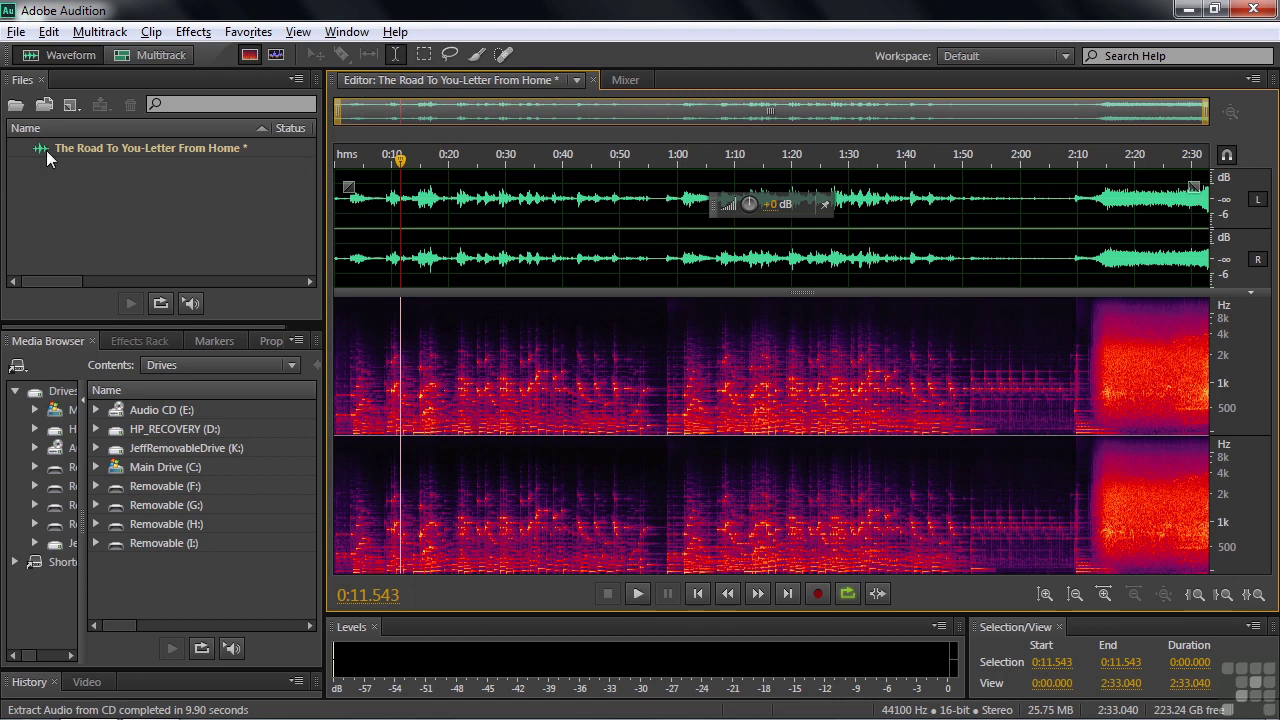
{"action": "left_click", "coordinate": [17, 32]}
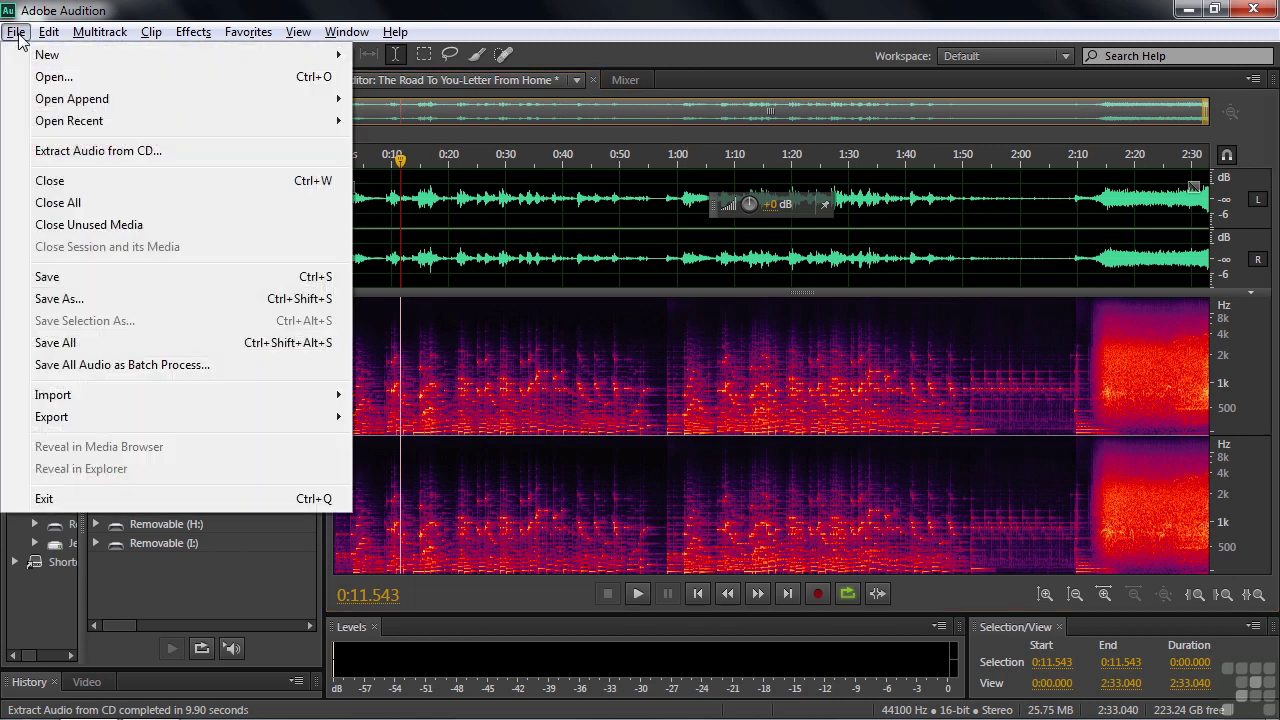
{"action": "left_click", "coordinate": [83, 279]}
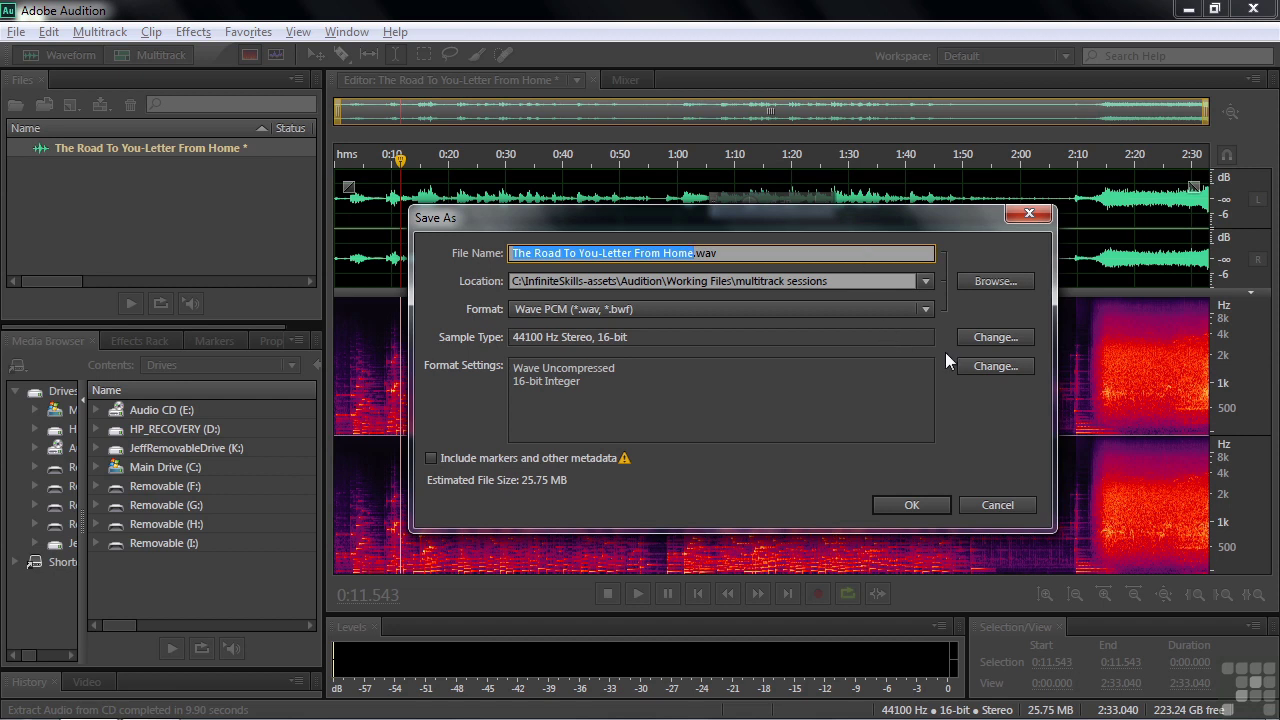
{"action": "left_click", "coordinate": [1002, 504]}
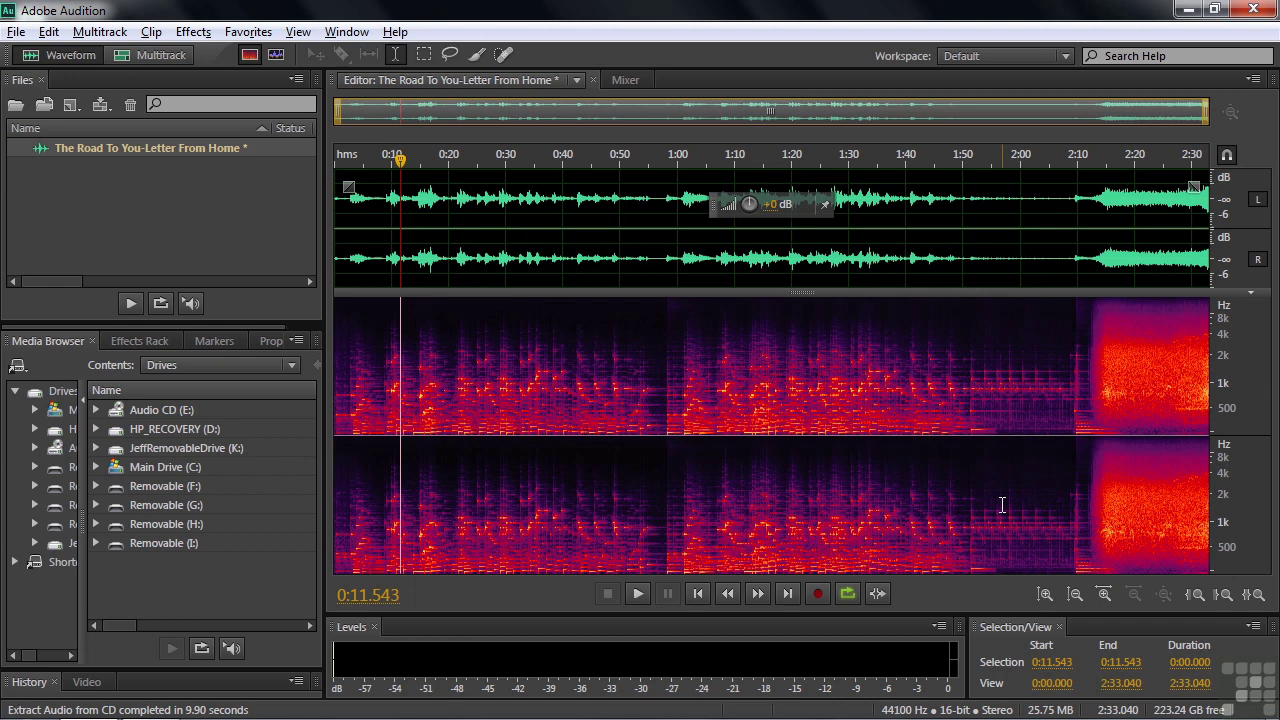
Deselect the extracted file and reopen Extract Audio from CD
{"action": "left_click", "coordinate": [64, 174]}
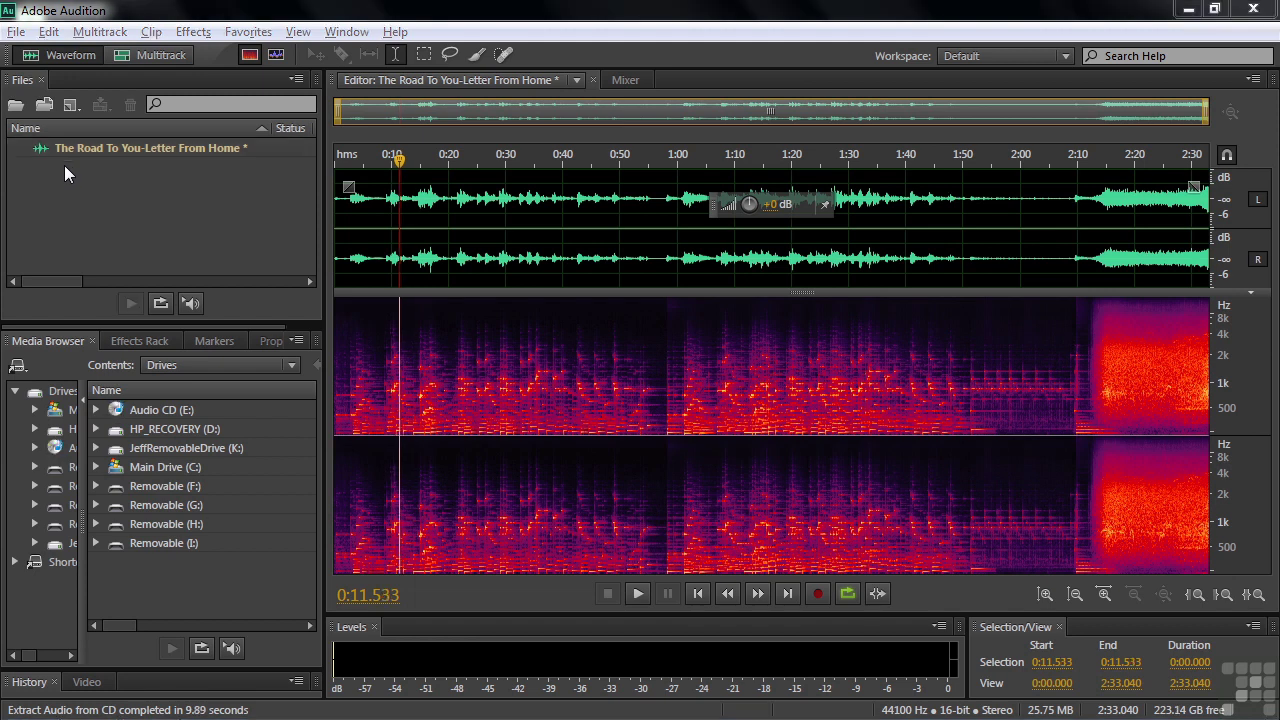
{"action": "left_click", "coordinate": [16, 31]}
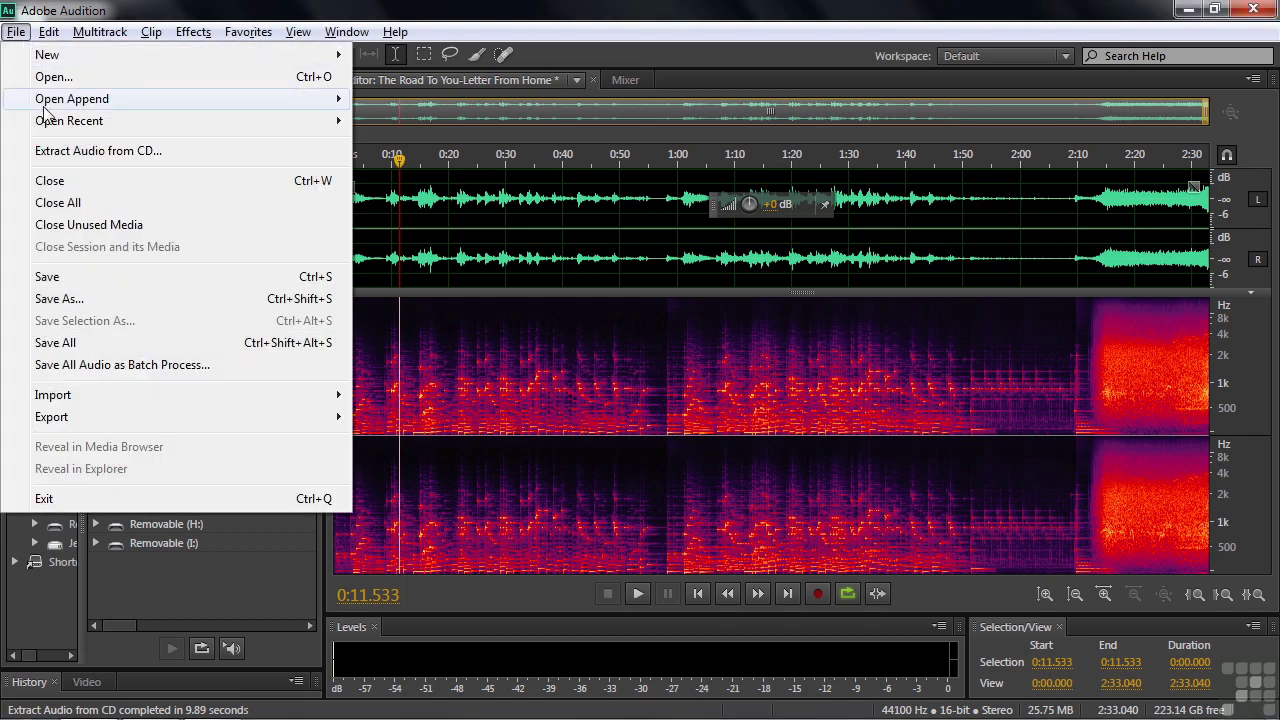
{"action": "left_click", "coordinate": [62, 151]}
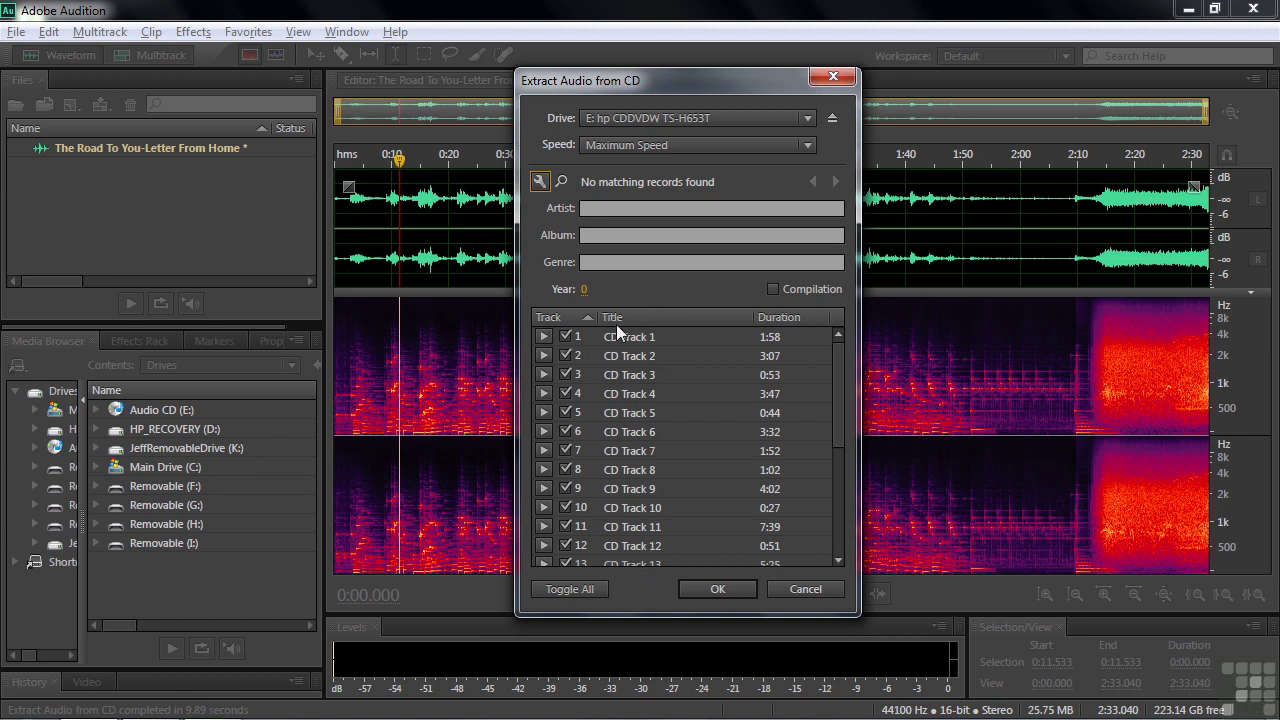
Check only track 1 and retitle it 'Opening song'
{"action": "left_click", "coordinate": [580, 588]}
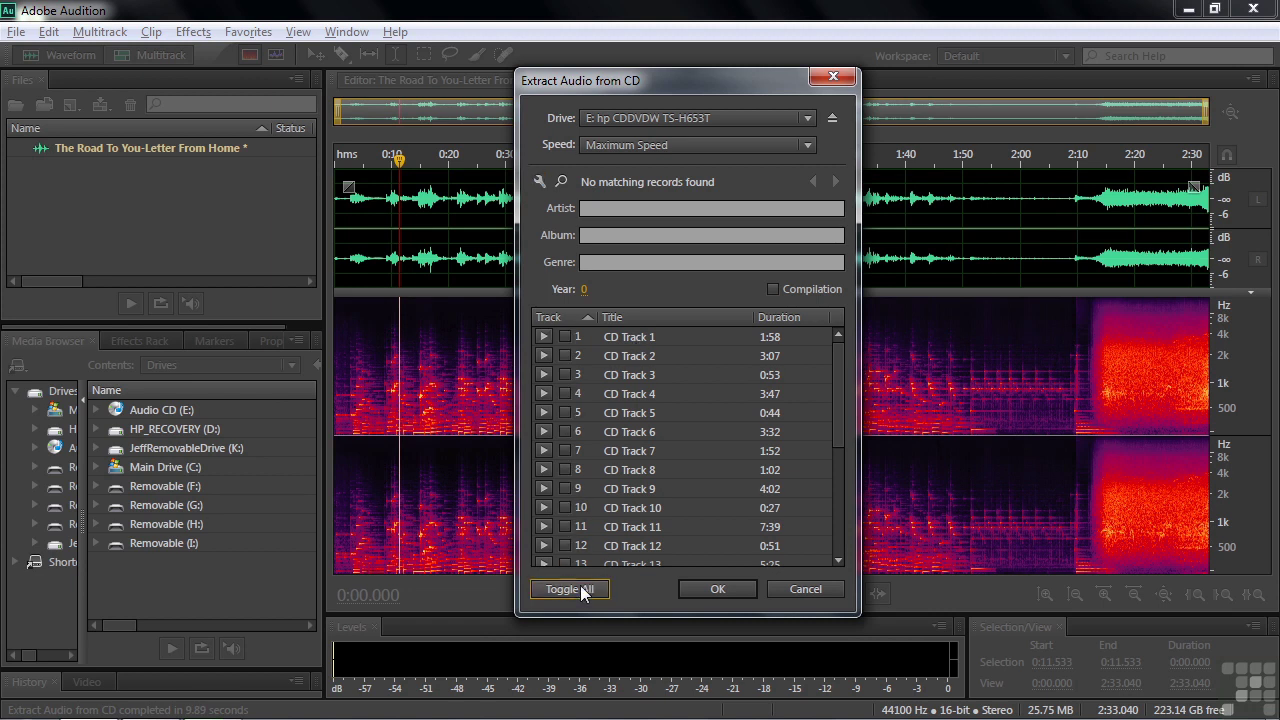
{"action": "left_click", "coordinate": [565, 337]}
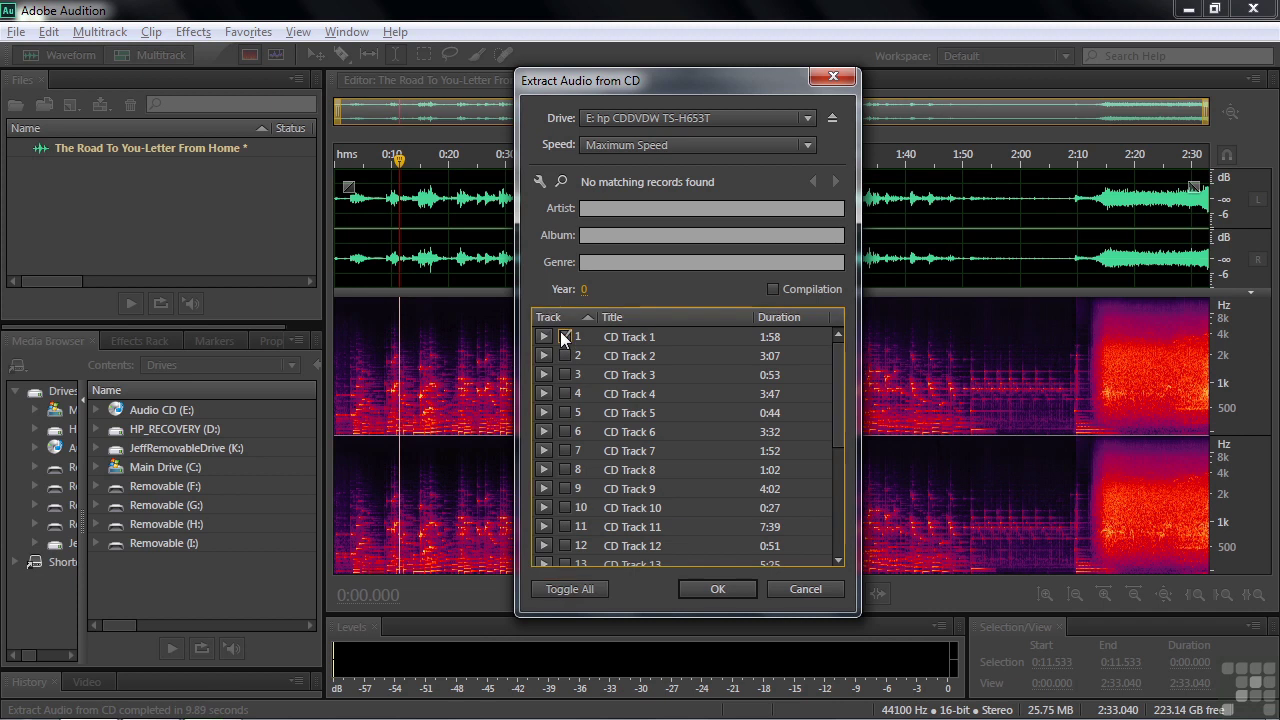
{"action": "left_click", "coordinate": [623, 338]}
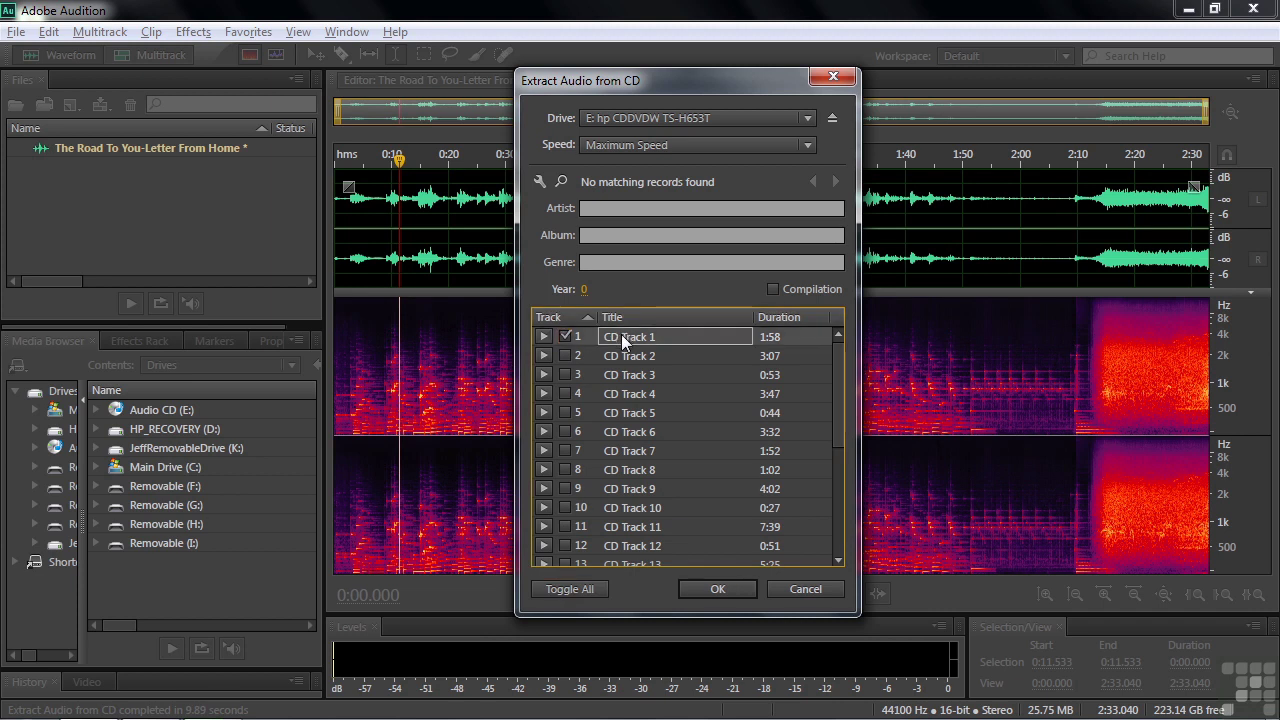
{"action": "double_click", "coordinate": [623, 338]}
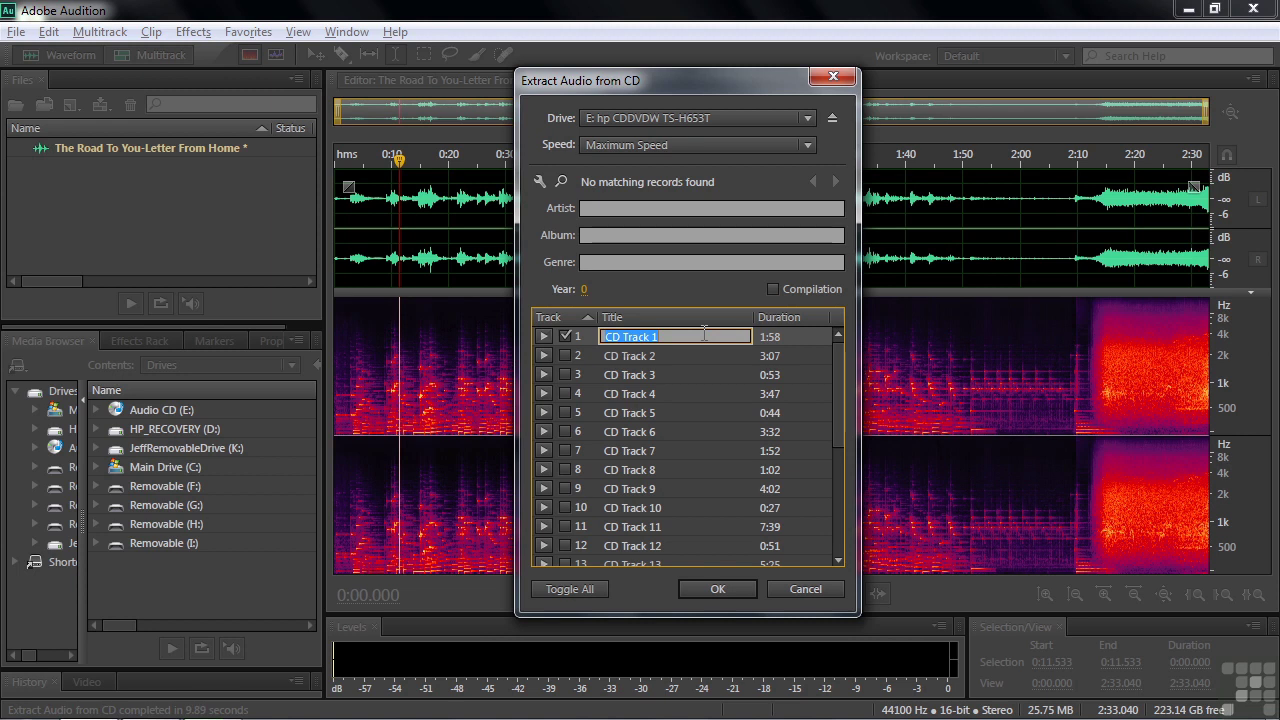
{"action": "type", "text": "Opening song"}
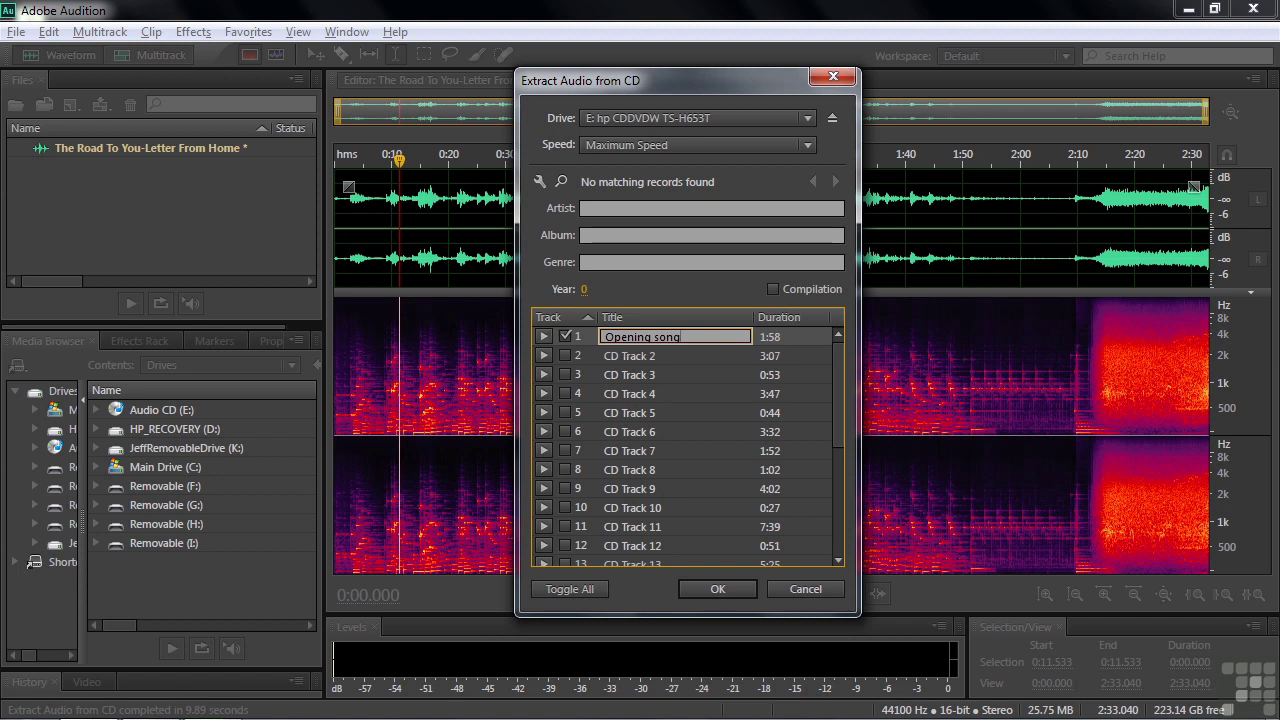
Replace %d in the File Name Template with 'Winter Concert 2011', giving Winter Concert 2011-%s
{"action": "left_click", "coordinate": [538, 182]}
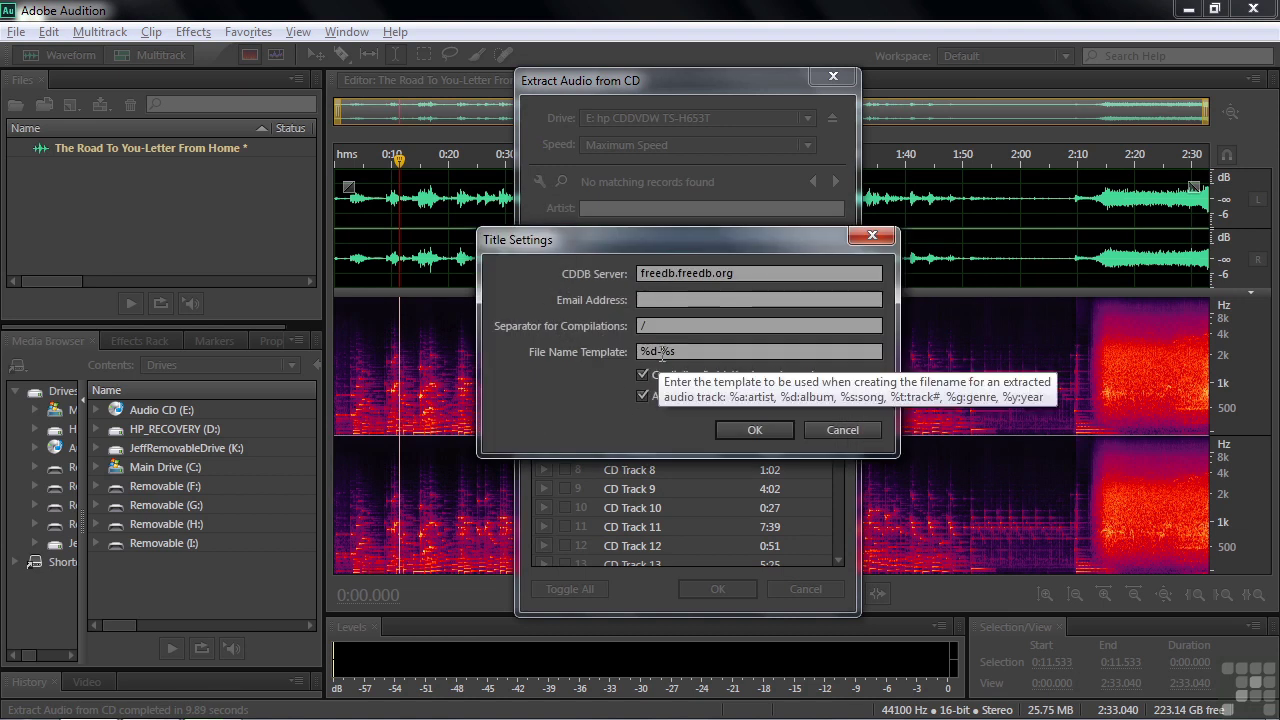
{"action": "left_click", "coordinate": [660, 352]}
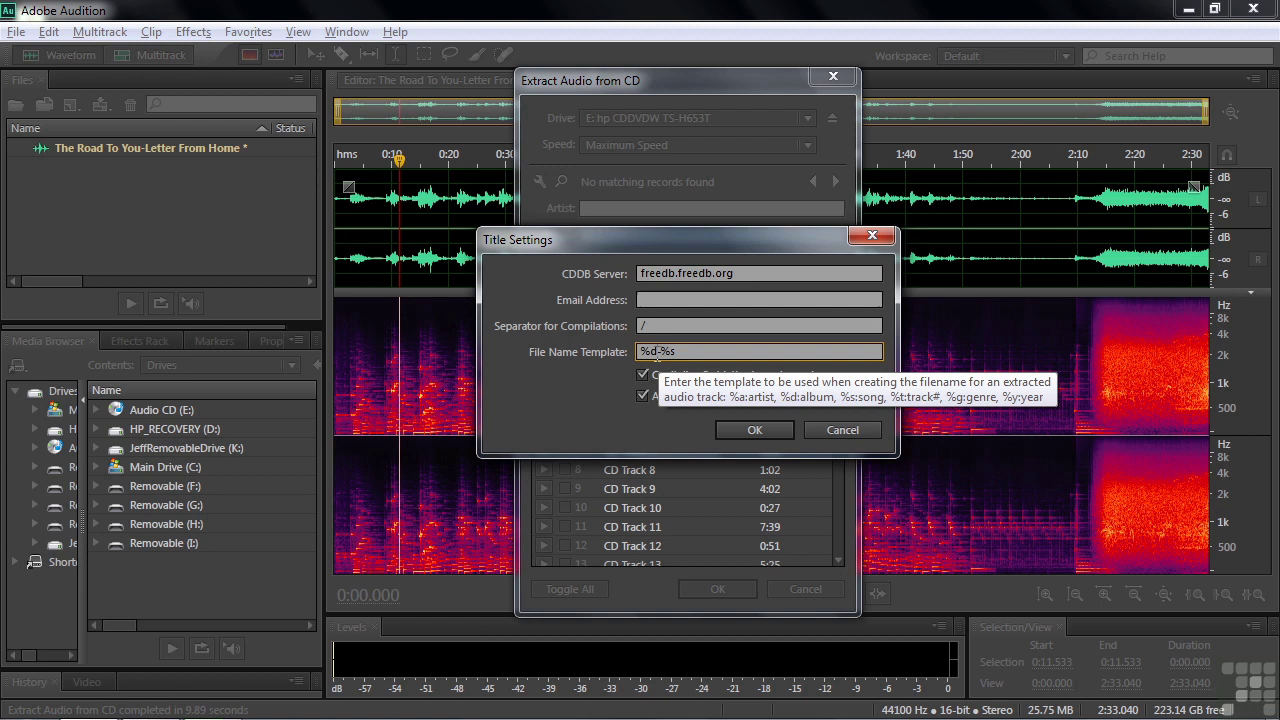
{"action": "left_click_drag", "start_coordinate": [657, 352], "coordinate": [637, 355]}
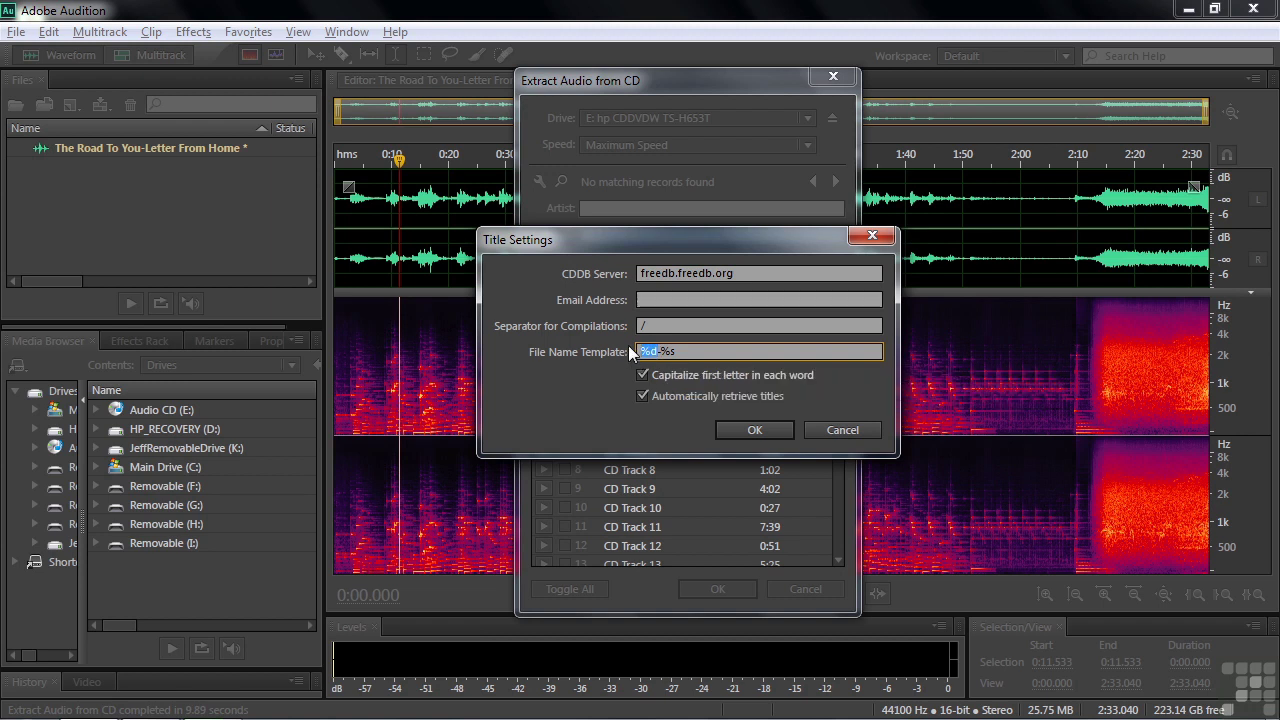
{"action": "type", "text": "Winter Concert 2011"}
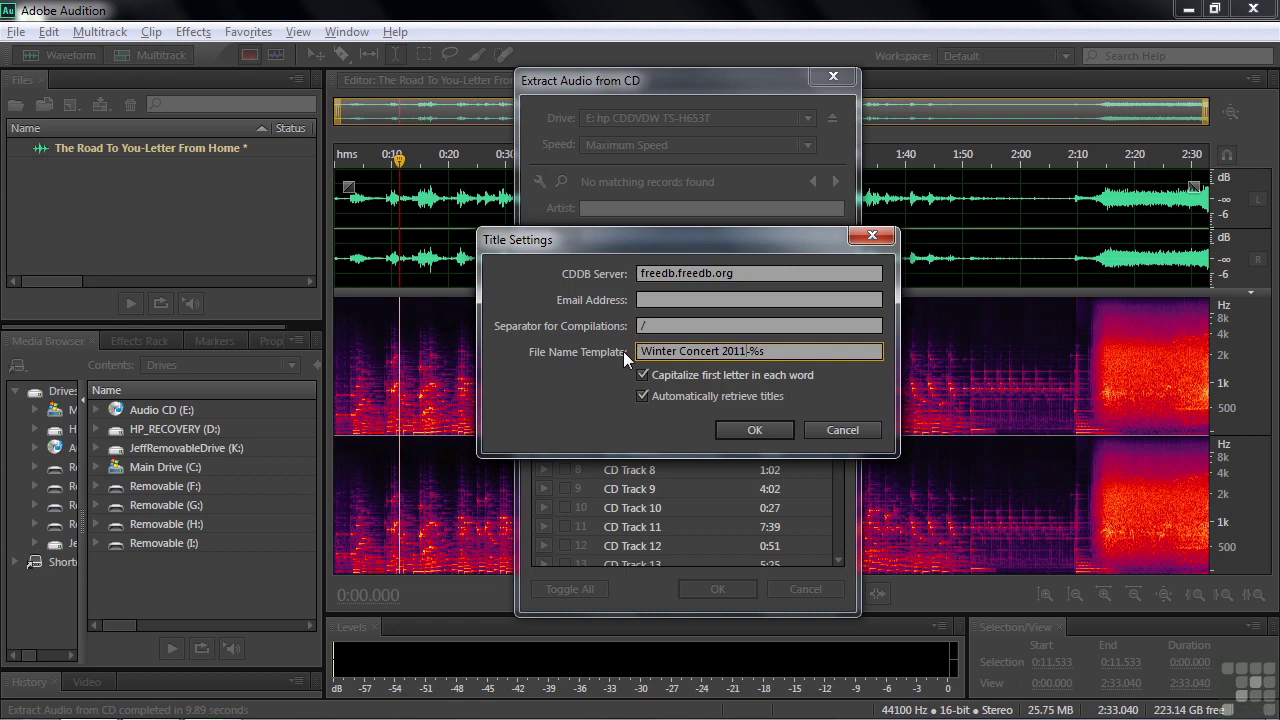
{"action": "mouse_move", "coordinate": [618, 340]}
{"action": "left_click", "coordinate": [756, 430]}
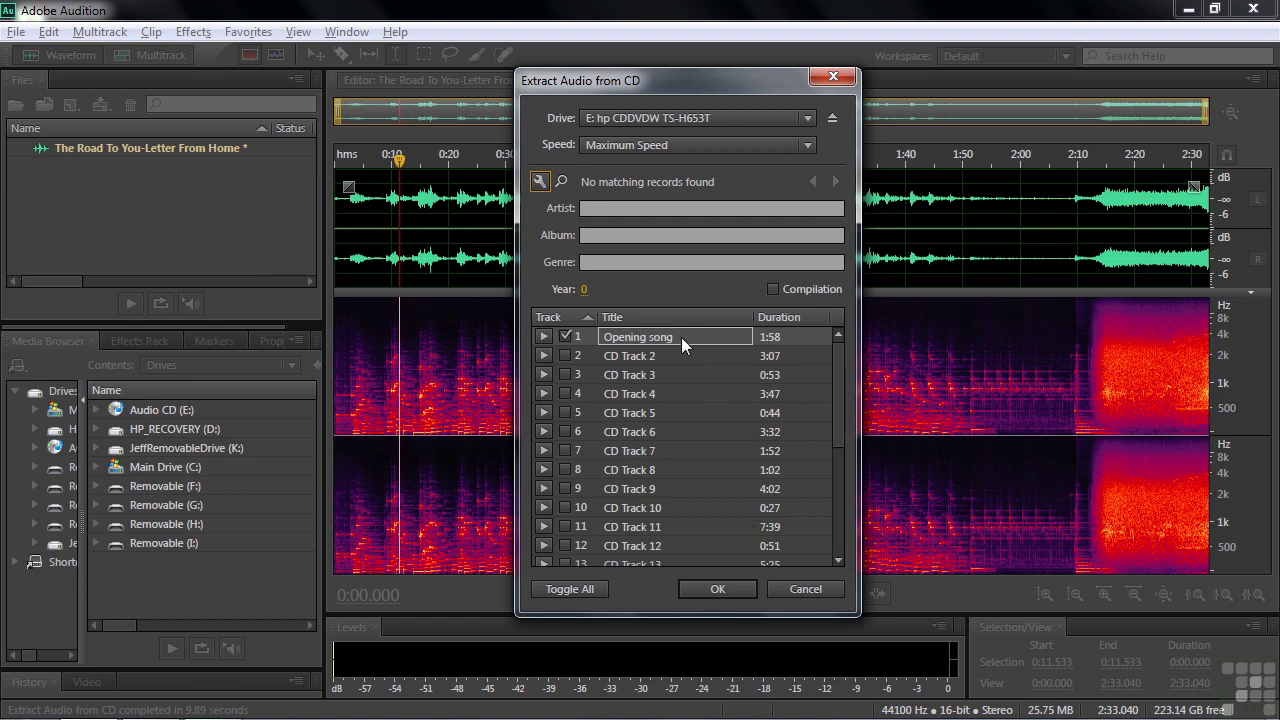
Extract track 1 as Winter Concert 2011-Opening song, 1:58.360 long
{"action": "left_click", "coordinate": [717, 589]}
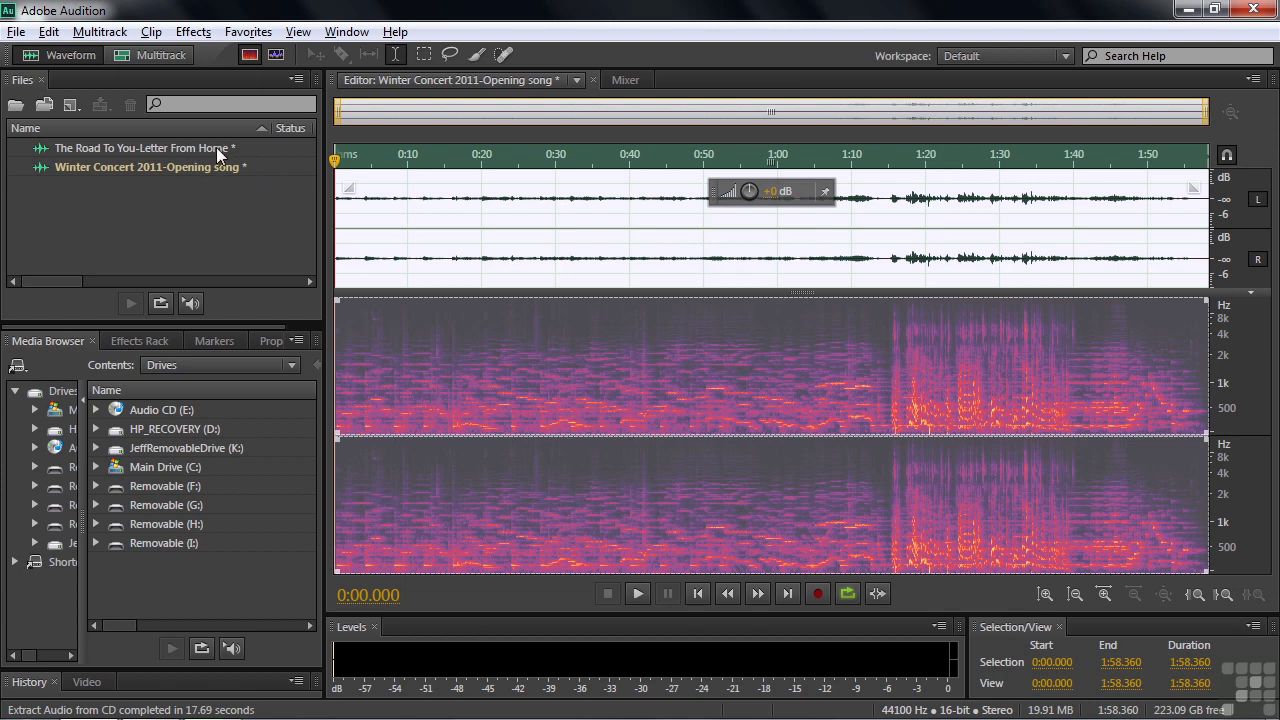
Close Audition without saving The Road To You-Letter From Home or Winter Concert 2011-Opening song
{"action": "left_click", "coordinate": [1253, 10]}
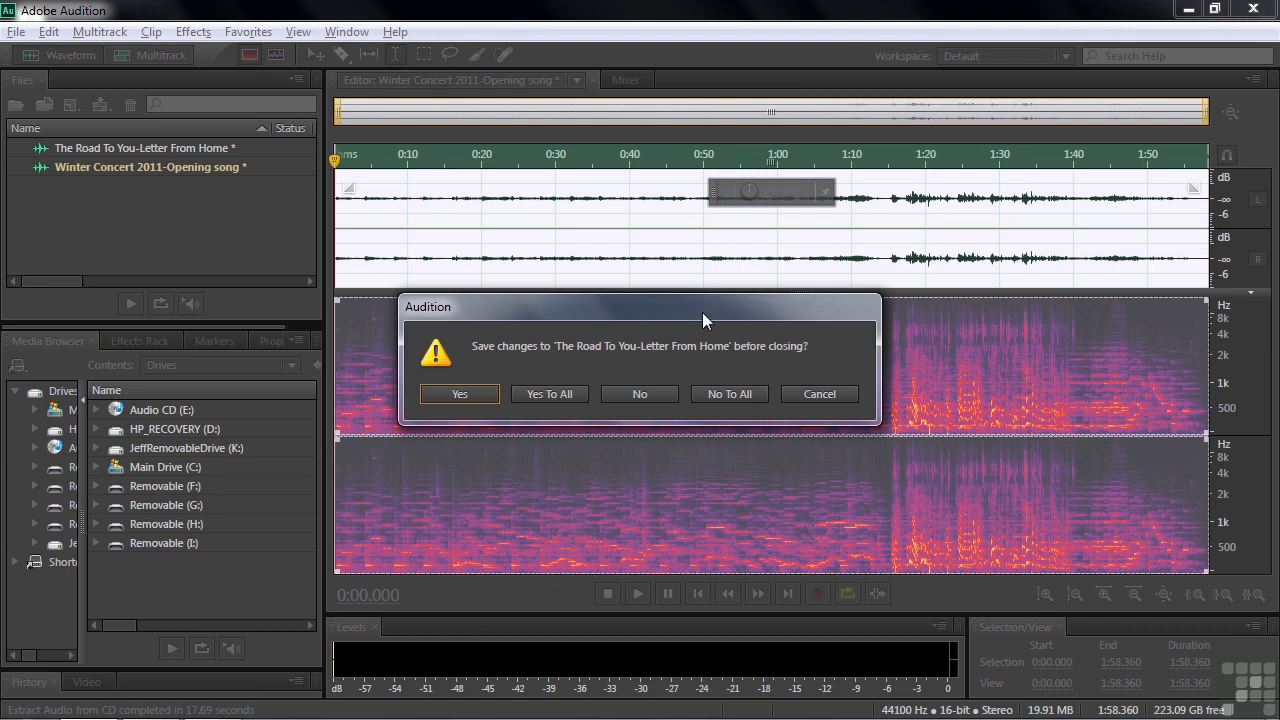
{"action": "left_click", "coordinate": [633, 394]}
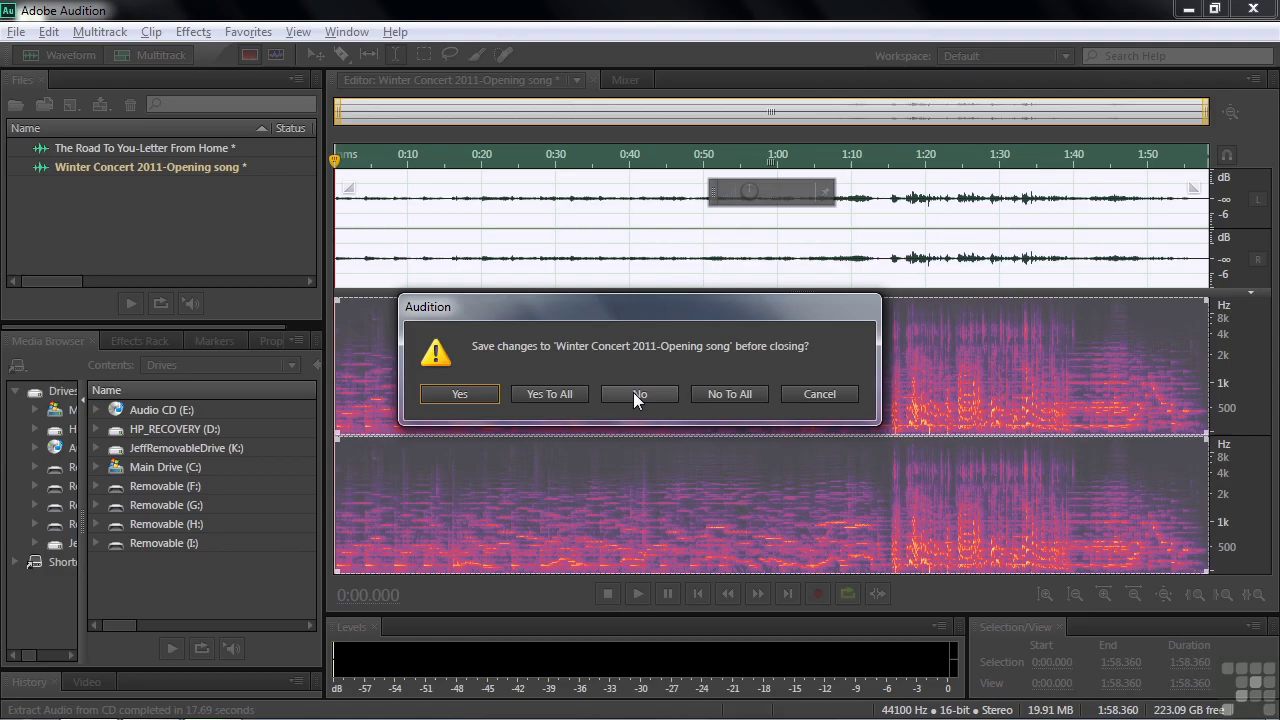
{"action": "left_click", "coordinate": [633, 393]}
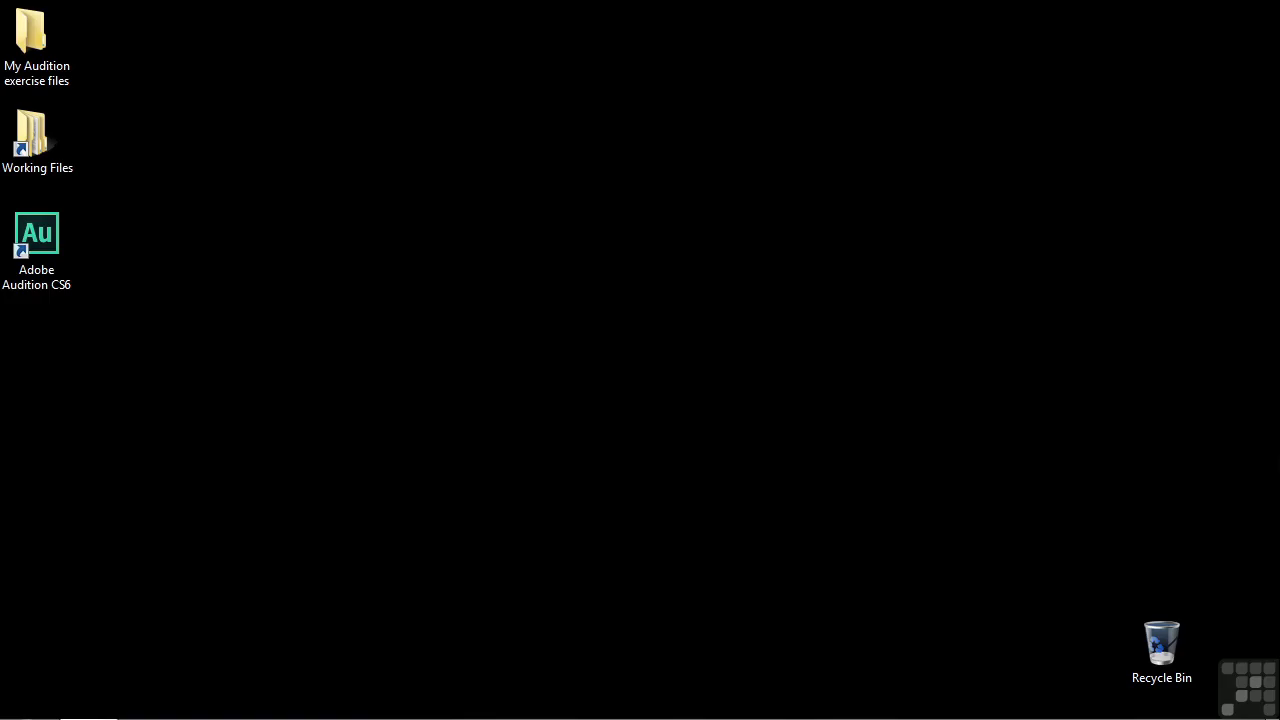